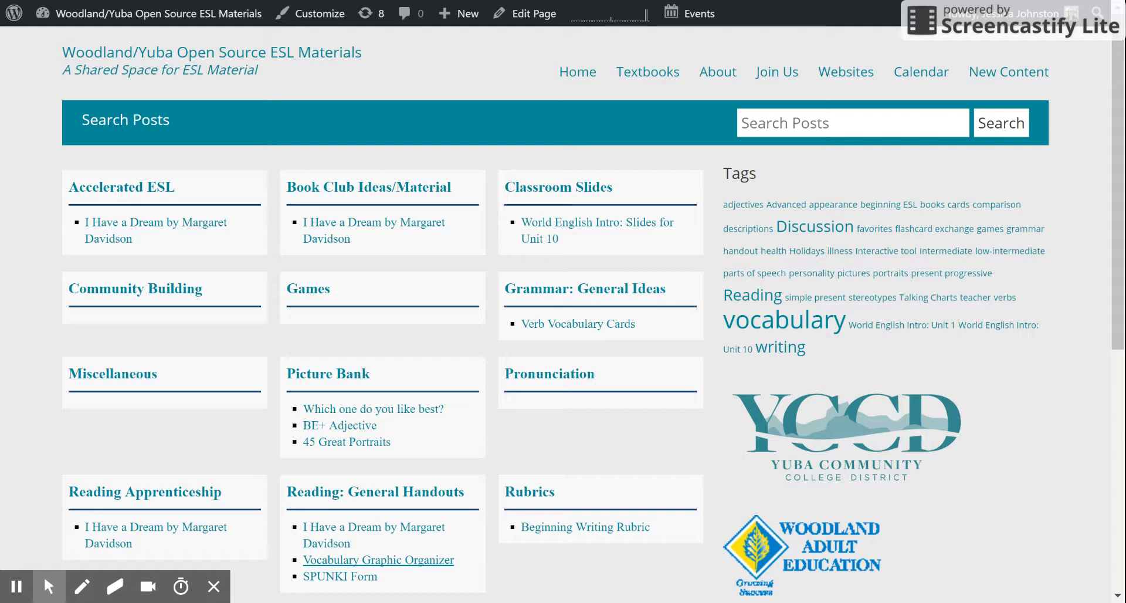
- Start a new post on the ESL materials site
{"action": "scroll", "coordinate": [827, 461], "scroll_direction": "down", "scroll_amount": 7}
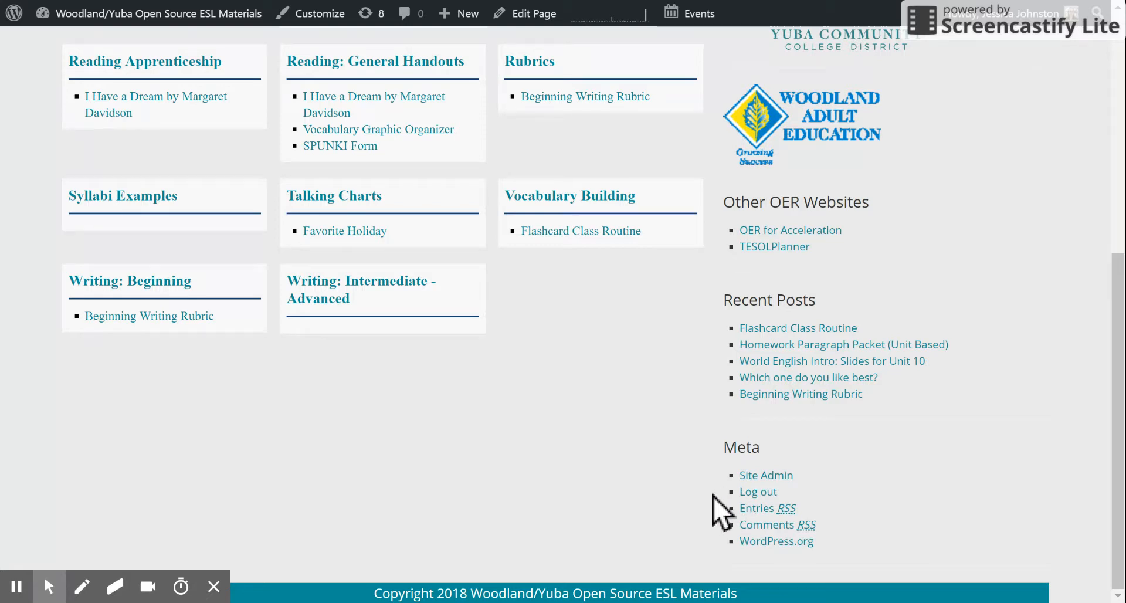
{"action": "scroll", "coordinate": [690, 449], "scroll_direction": "up", "scroll_amount": 4}
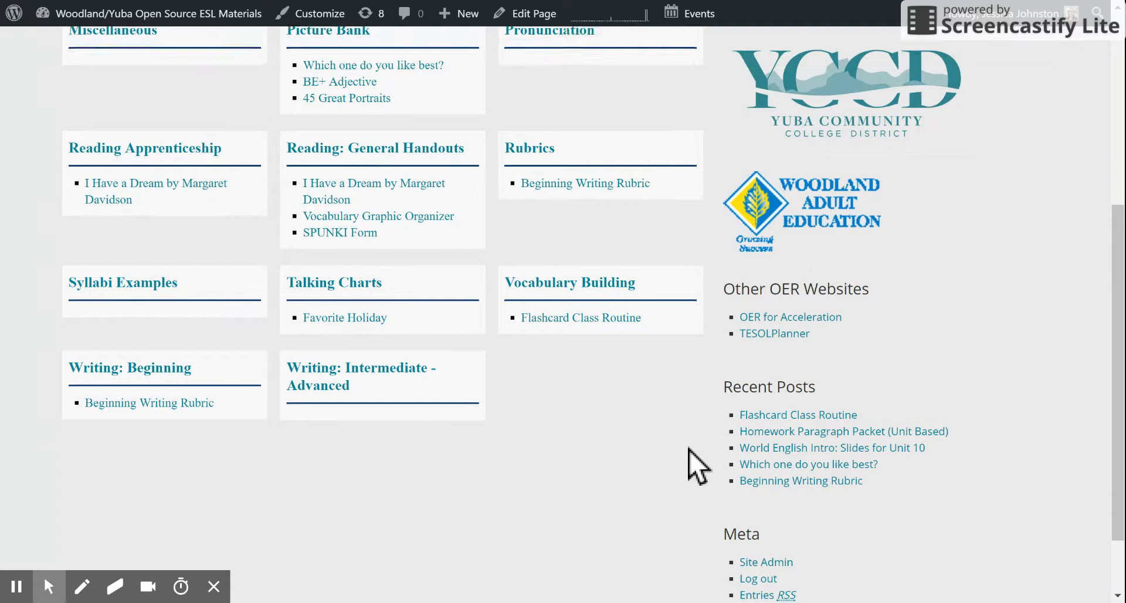
{"action": "scroll", "coordinate": [690, 451], "scroll_direction": "up", "scroll_amount": 4}
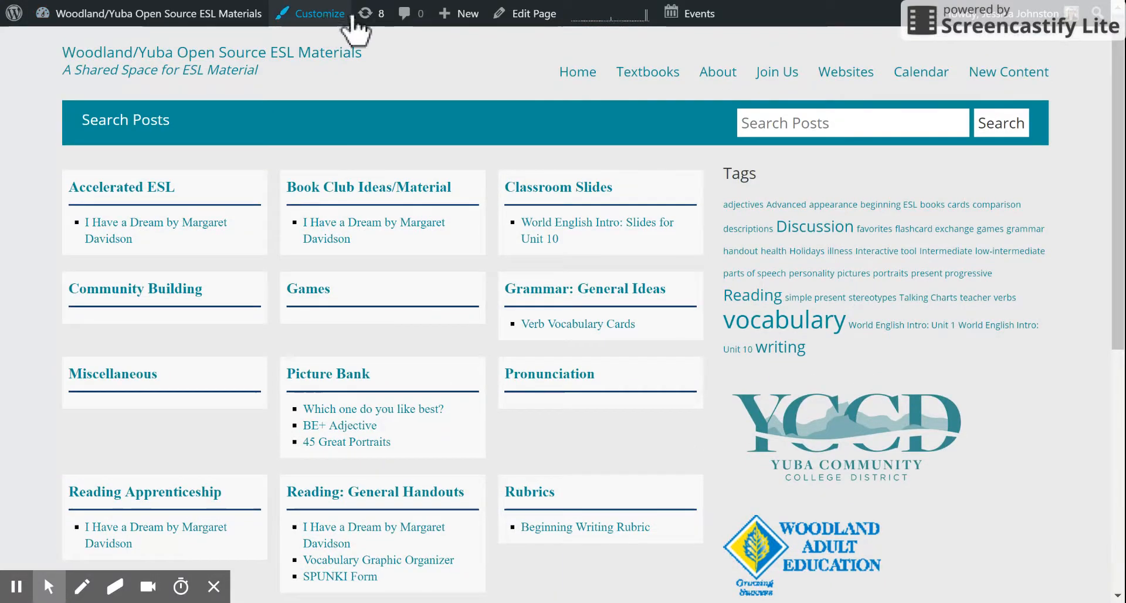
{"action": "mouse_move", "coordinate": [217, 18]}
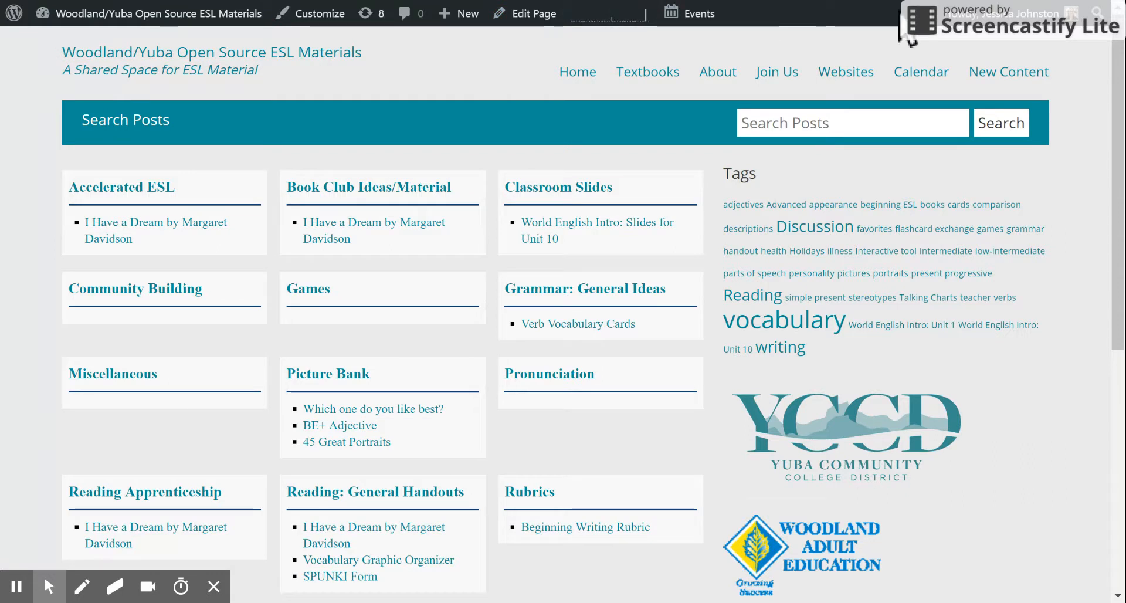
{"action": "mouse_move", "coordinate": [452, 17]}
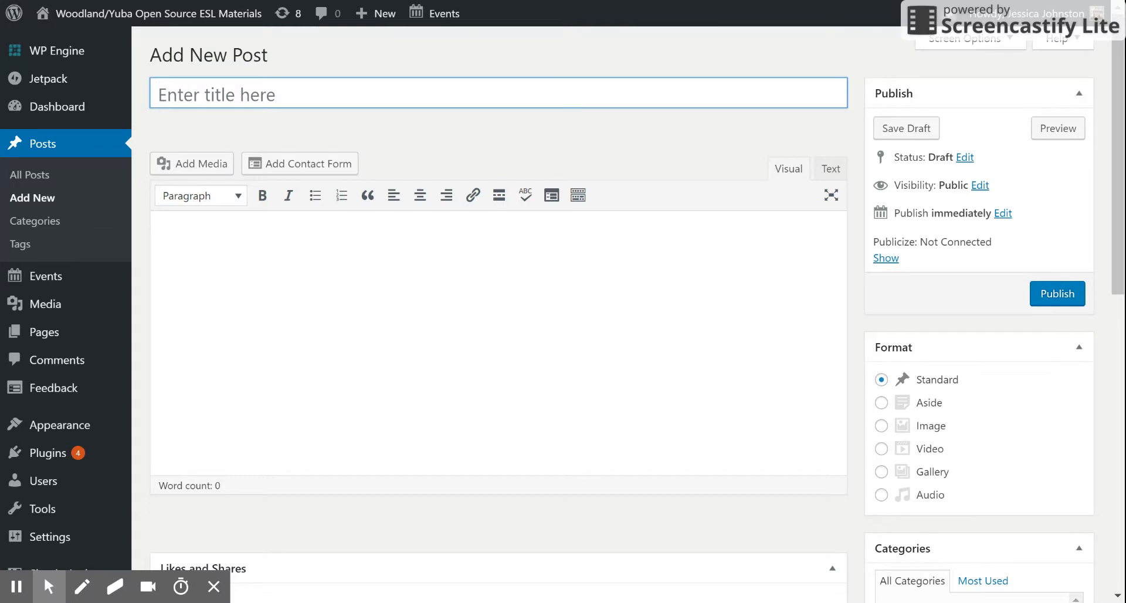
{"action": "type", "text": "Integrated "}
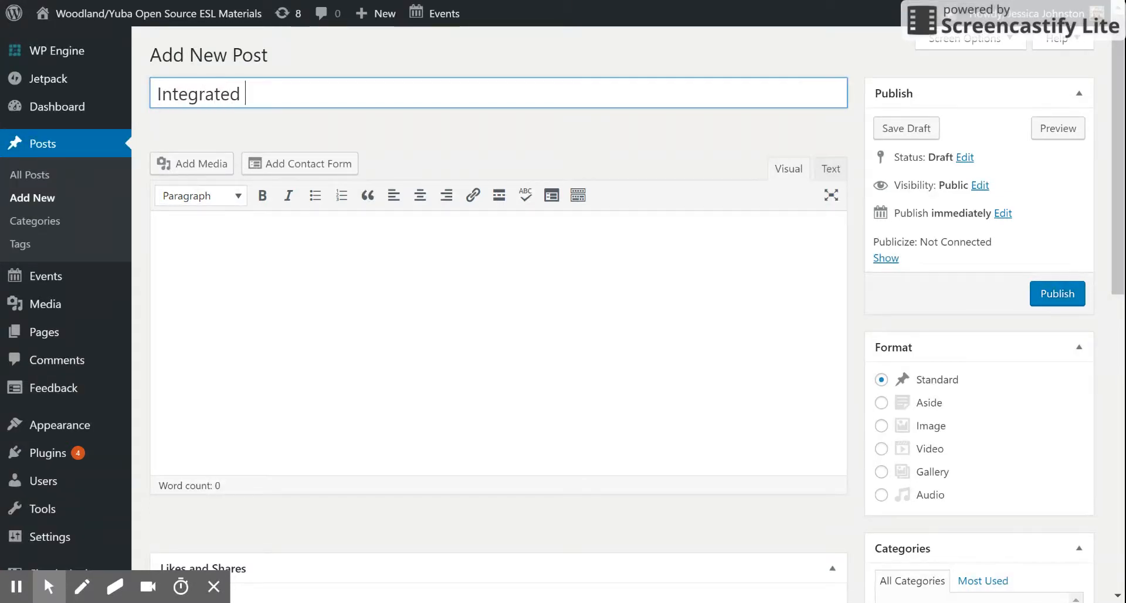
{"action": "type", "text": "Ski"}
{"action": "key", "text": "BackSpace"}
{"action": "key", "text": "BackSpace"}
{"action": "key", "text": "BackSpace"}
{"action": "key", "text": "BackSpace"}
{"action": "key", "text": "BackSpace"}
{"action": "key", "text": "BackSpace"}
{"action": "key", "text": "BackSpace"}
{"action": "key", "text": "BackSpace"}
{"action": "key", "text": "BackSpace"}
{"action": "key", "text": "BackSpace"}
{"action": "key", "text": "BackSpace"}
{"action": "key", "text": "BackSpace"}
{"action": "key", "text": "BackSpace"}
{"action": "key", "text": "BackSpace"}
- Title the post "Intermediate Integrated Skills Course Syllabus"
{"action": "type", "text": "Imp"}
{"action": "key", "text": "BackSpace"}
{"action": "key", "text": "BackSpace"}
{"action": "type", "text": "ntermediate "}
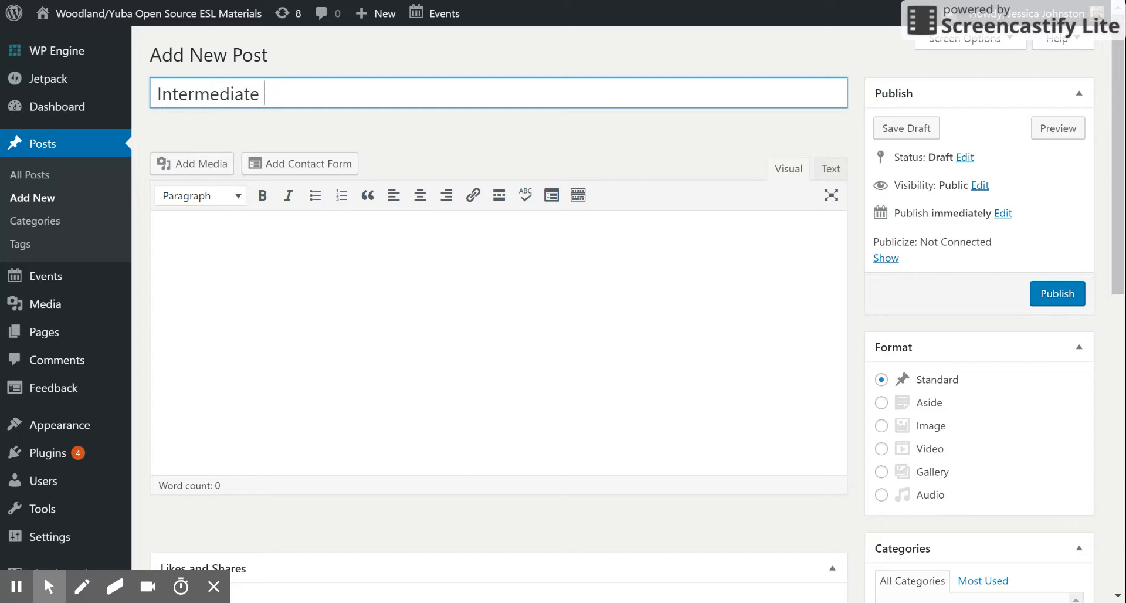
{"action": "type", "text": "Integrat"}
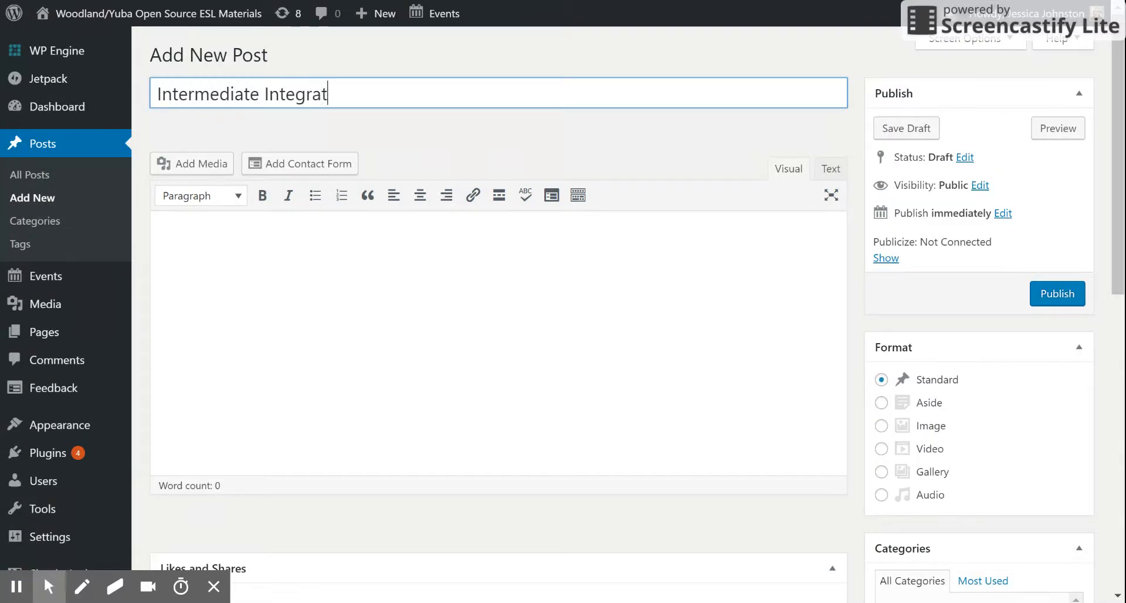
{"action": "type", "text": "ed Skills Course Sy"}
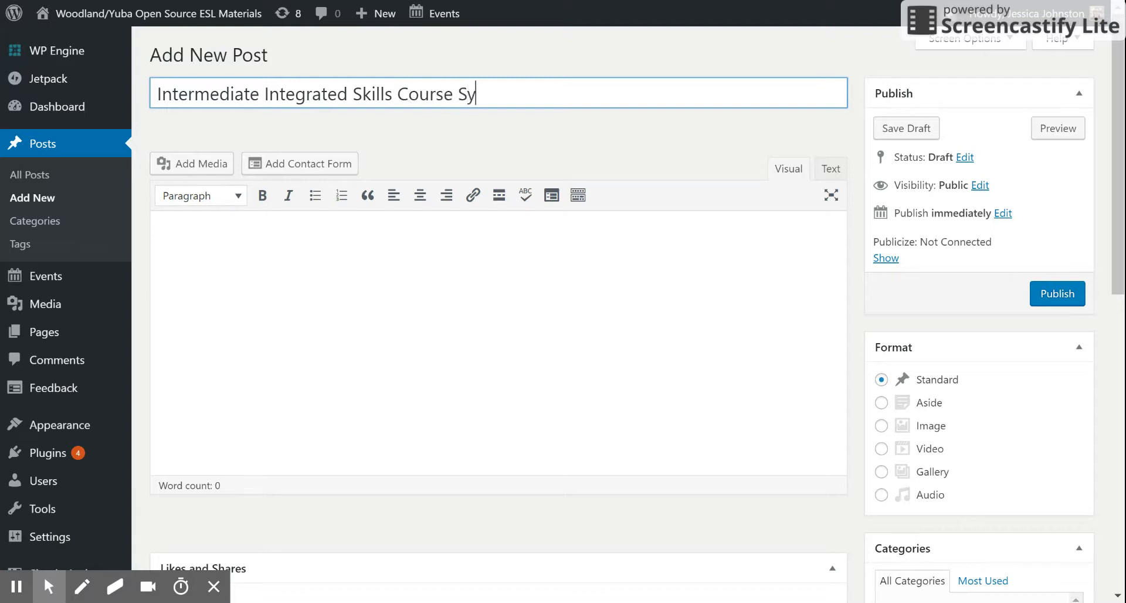
{"action": "type", "text": "llabus"}
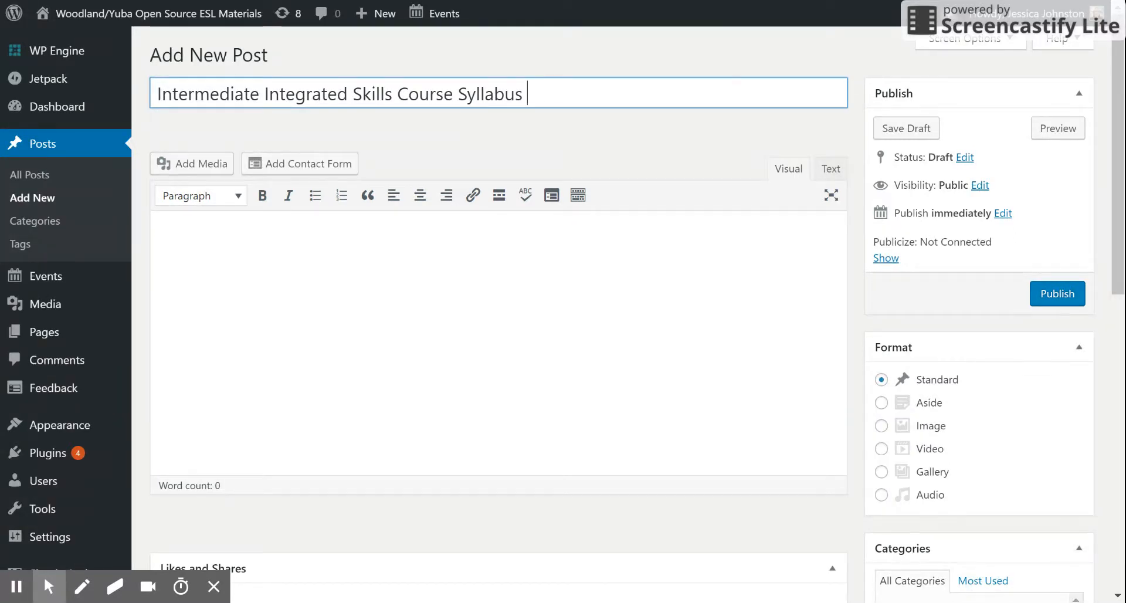
- Write the post body "This is the syllabus that I put together this semester for my intermediate integrated skills course." and start a new line below it
{"action": "left_click", "coordinate": [236, 222]}
{"action": "left_click", "coordinate": [211, 231]}
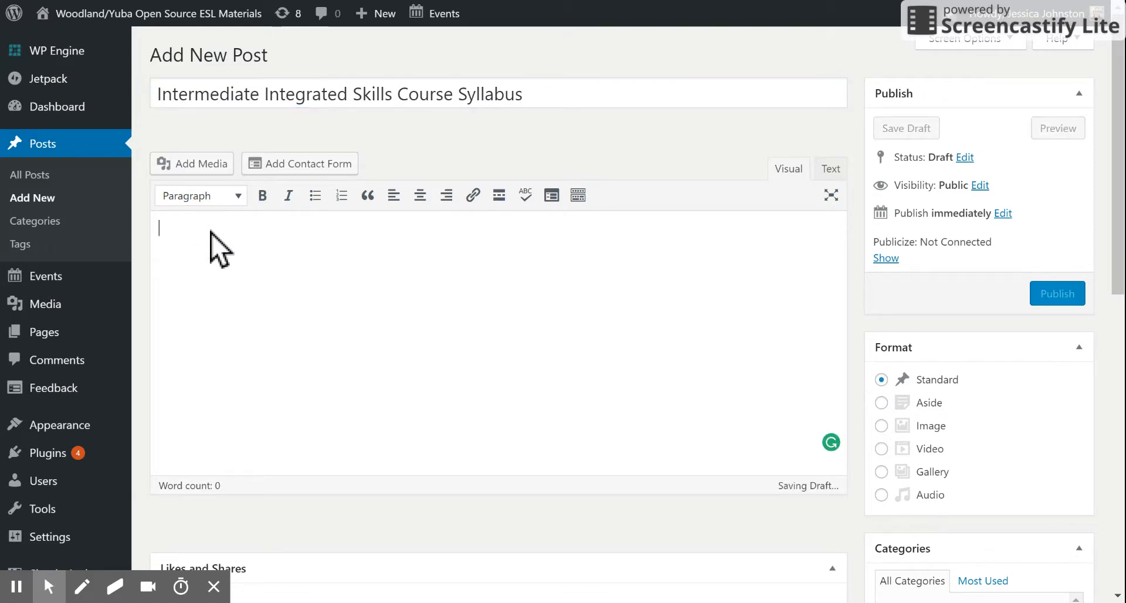
{"action": "type", "text": "This is the syllabus that I put together this semester for my intermediate integrated skills course."}
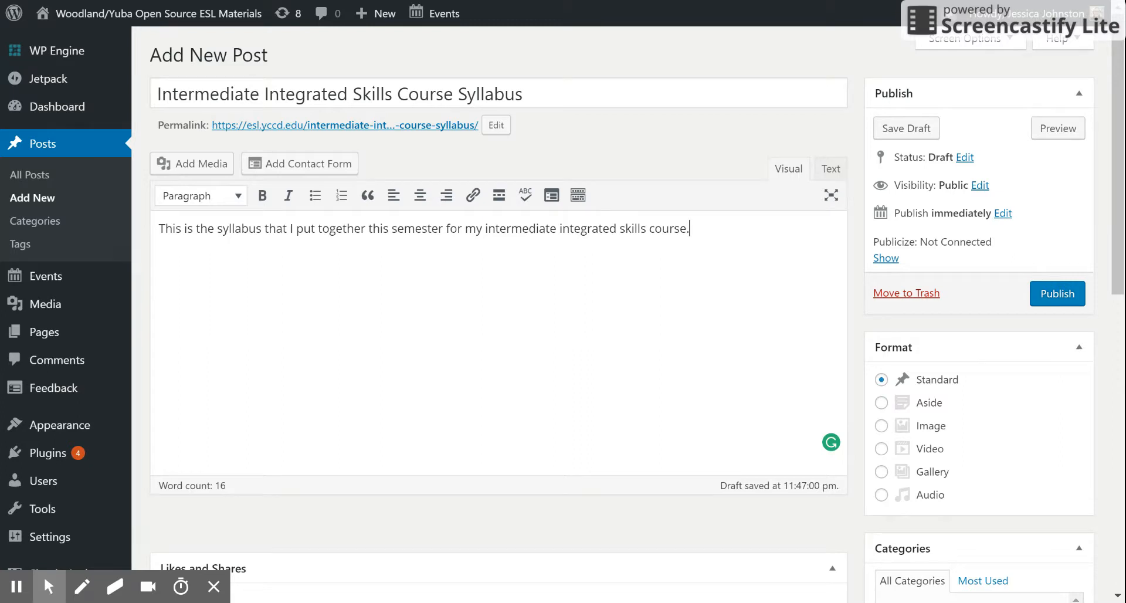
{"action": "key", "text": "Return"}
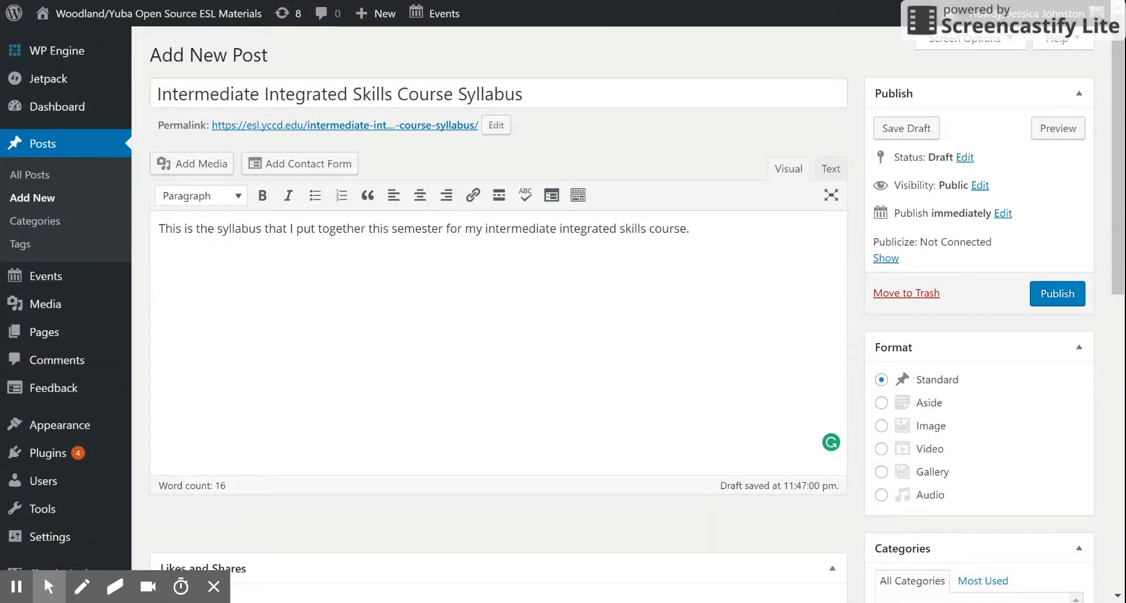
- Upload the Power of a Story syllabus PDF as a media file for the post
{"action": "left_click", "coordinate": [188, 168]}
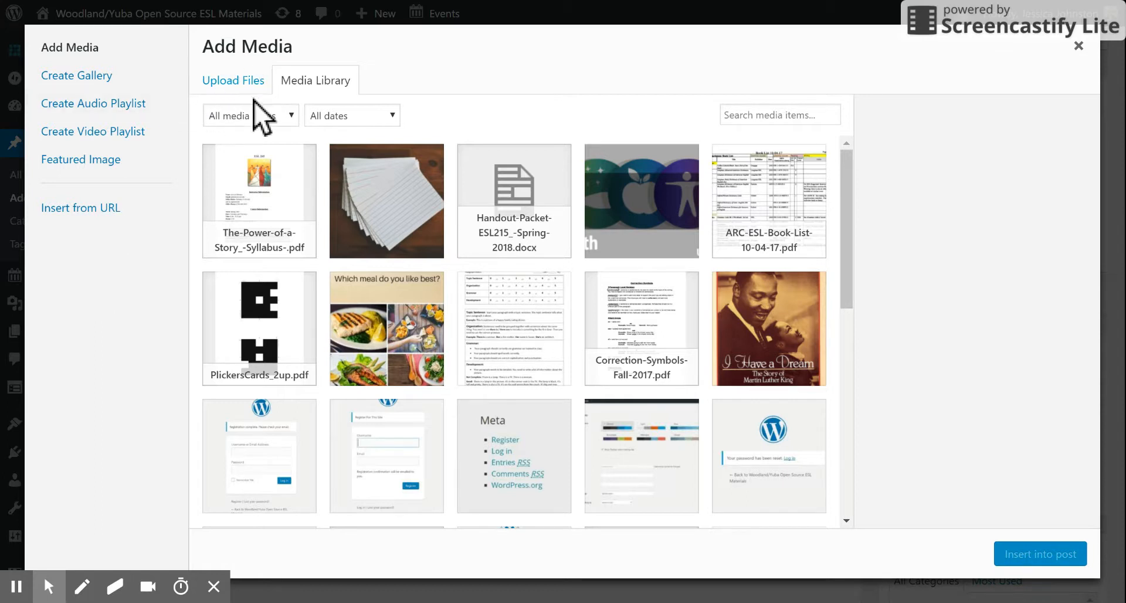
{"action": "left_click", "coordinate": [234, 80]}
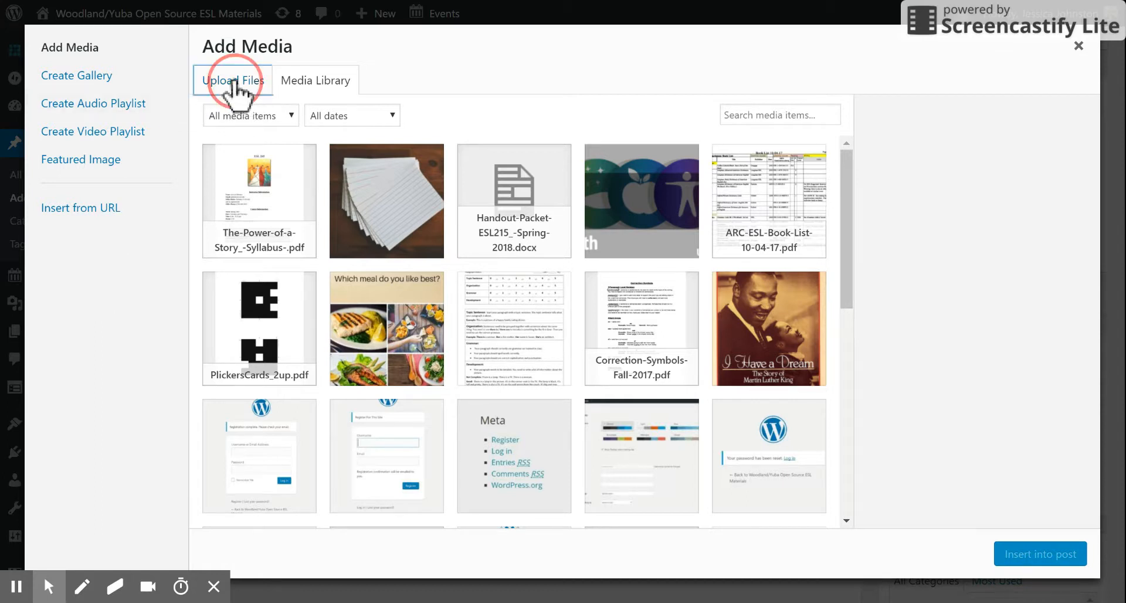
{"action": "left_click", "coordinate": [676, 318]}
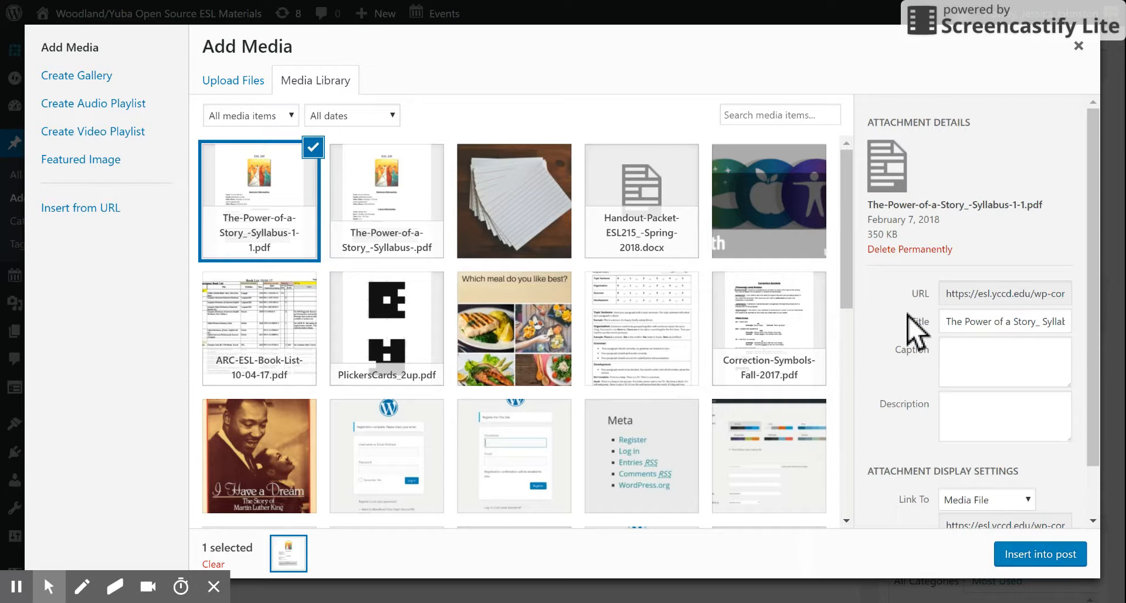
- Enclose the uploaded PDF's attachment title between ">>" and "<<"
{"action": "left_click", "coordinate": [944, 321]}
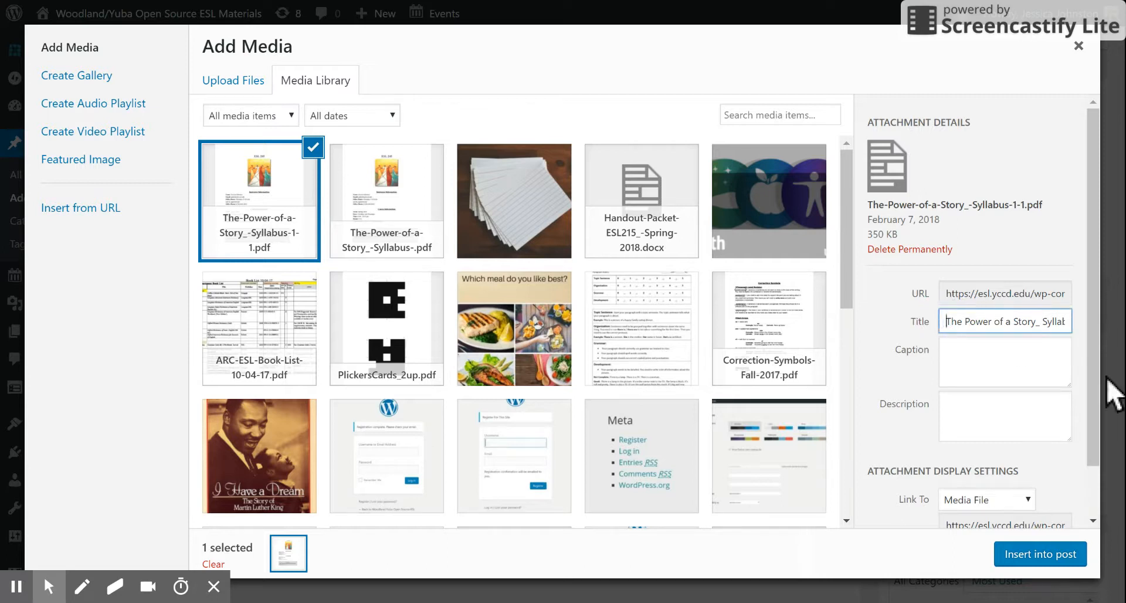
{"action": "type", "text": ">>"}
{"action": "key", "text": "Right"}
{"action": "key", "text": "End"}
{"action": "type", "text": "<<"}
{"action": "key", "text": "Left"}
{"action": "key", "text": "Left"}
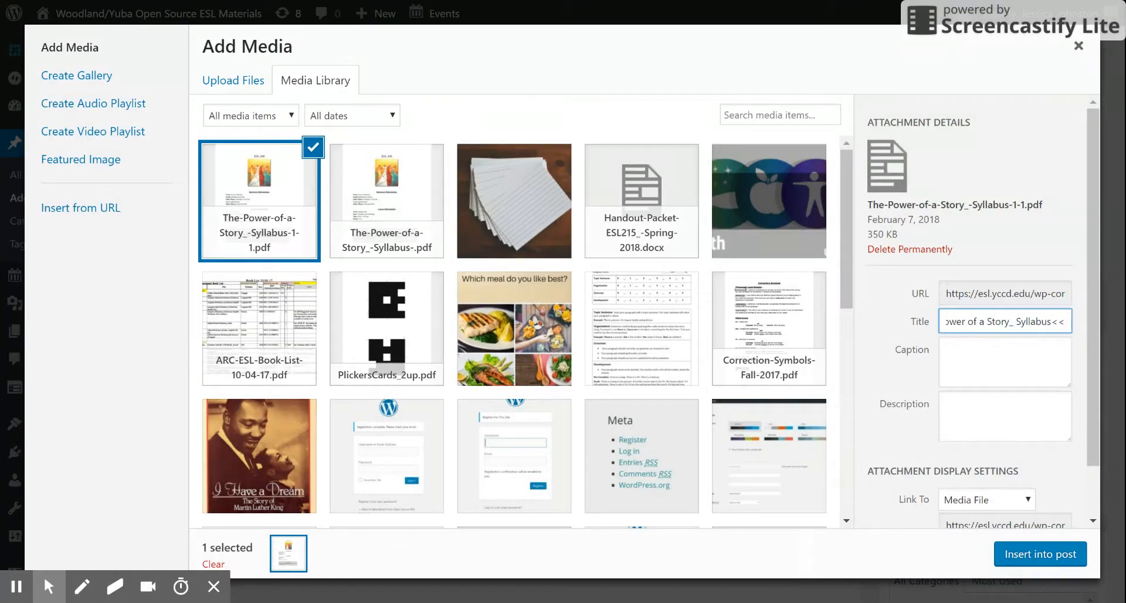
- Replace the wording before "Syllabus" in the attachment title so it reads ">>Click Here to Download my Syllabus<<"
{"action": "key", "text": "Left"}
{"action": "key", "text": "Left"}
{"action": "key", "text": "Left"}
{"action": "key", "text": "Left"}
{"action": "key", "text": "Left"}
{"action": "key", "text": "Left"}
{"action": "key", "text": "Left"}
{"action": "key", "text": "BackSpace"}
{"action": "key", "text": "BackSpace"}
{"action": "key", "text": "BackSpace"}
{"action": "key", "text": "BackSpace"}
{"action": "key", "text": "BackSpace"}
{"action": "key", "text": "BackSpace"}
{"action": "key", "text": "BackSpace"}
{"action": "key", "text": "BackSpace"}
{"action": "key", "text": "BackSpace"}
{"action": "key", "text": "BackSpace"}
{"action": "key", "text": "BackSpace"}
{"action": "key", "text": "BackSpace"}
{"action": "key", "text": "BackSpace"}
{"action": "key", "text": "BackSpace"}
{"action": "key", "text": "BackSpace"}
{"action": "key", "text": "BackSpace"}
{"action": "key", "text": "BackSpace"}
{"action": "key", "text": "BackSpace"}
{"action": "key", "text": "BackSpace"}
{"action": "key", "text": "BackSpace"}
{"action": "key", "text": "BackSpace"}
{"action": "key", "text": "BackSpace"}
{"action": "type", "text": "Click Here to "}
{"action": "type", "text": "Download m"}
{"action": "type", "text": "y"}
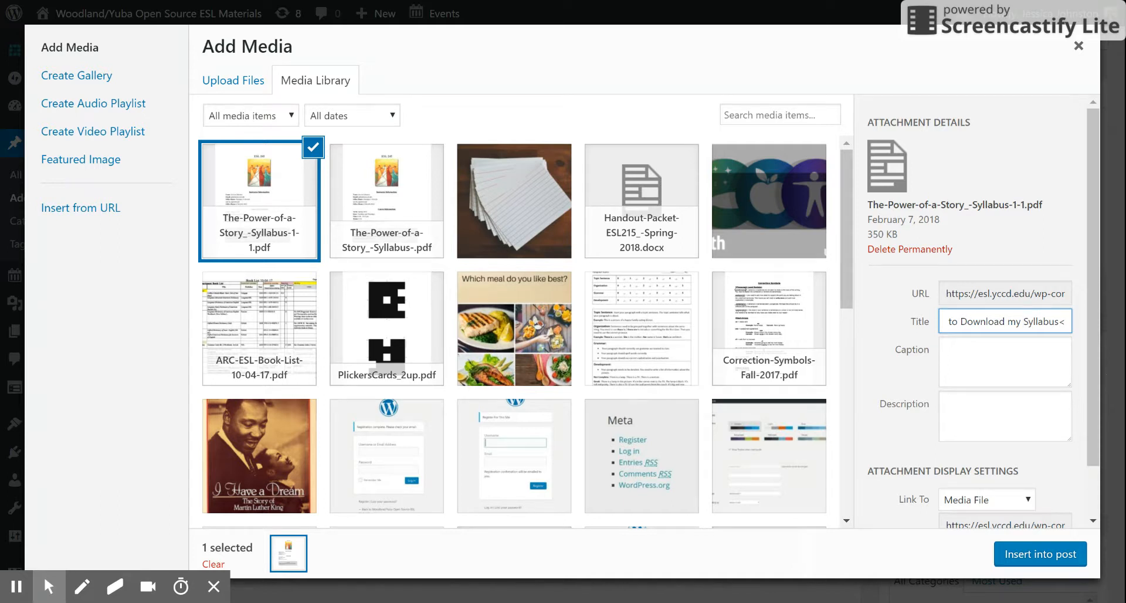
{"action": "key", "text": "Right"}
{"action": "key", "text": "Right"}
{"action": "key", "text": "Right"}
{"action": "key", "text": "Right"}
{"action": "key", "text": "Right"}
{"action": "key", "text": "Right"}
{"action": "key", "text": "Right"}
{"action": "key", "text": "Right"}
{"action": "key", "text": "Right"}
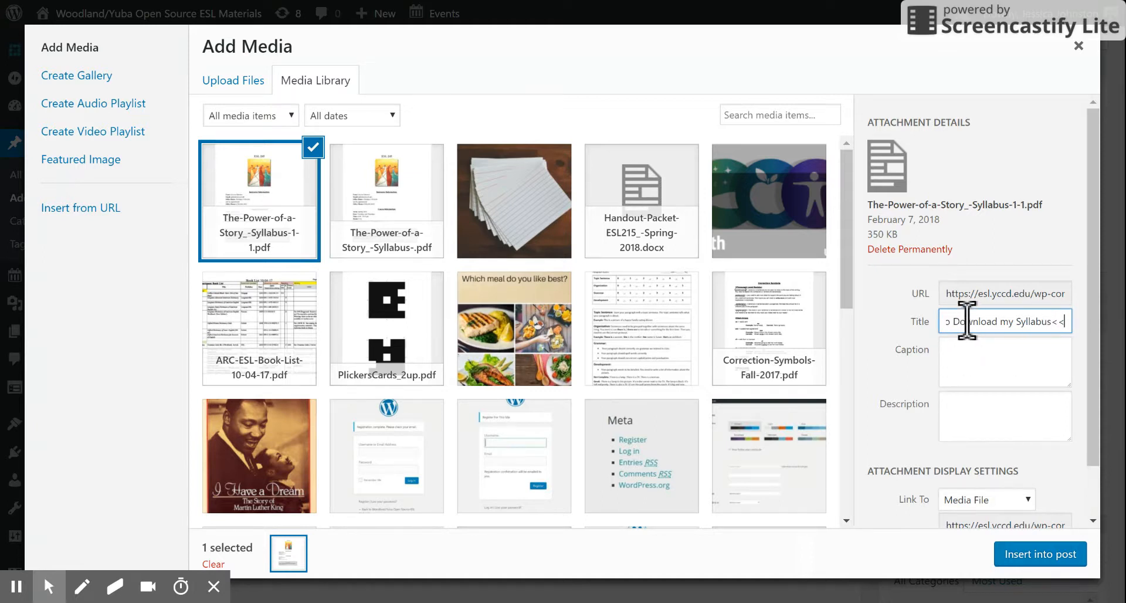
- Insert the syllabus PDF's download link into the post and check which file the link points to
{"action": "left_click", "coordinate": [1042, 553]}
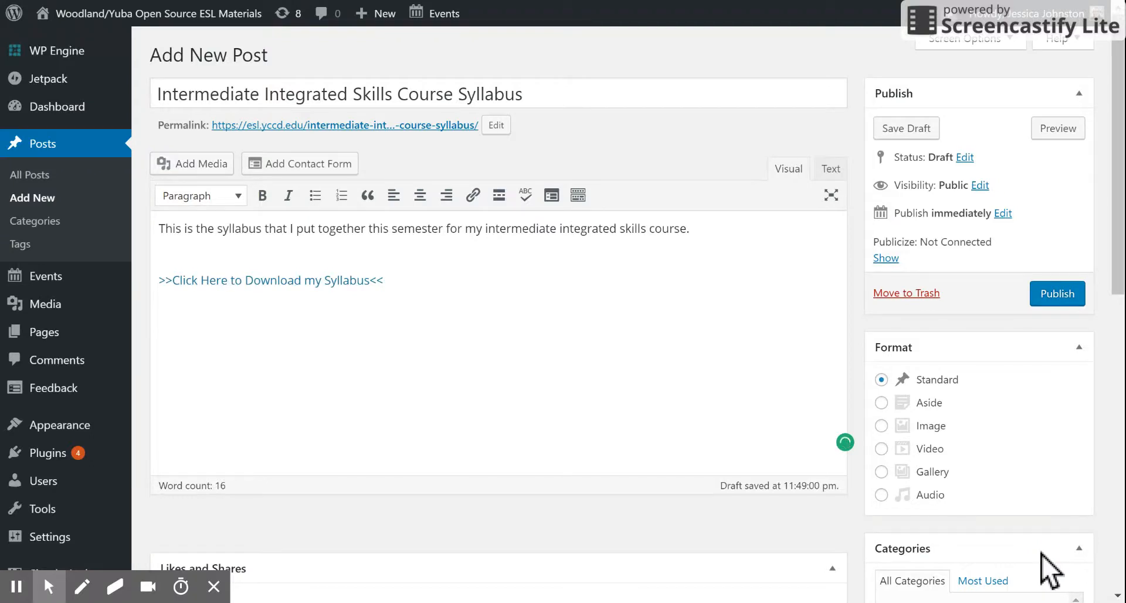
{"action": "left_click", "coordinate": [286, 282]}
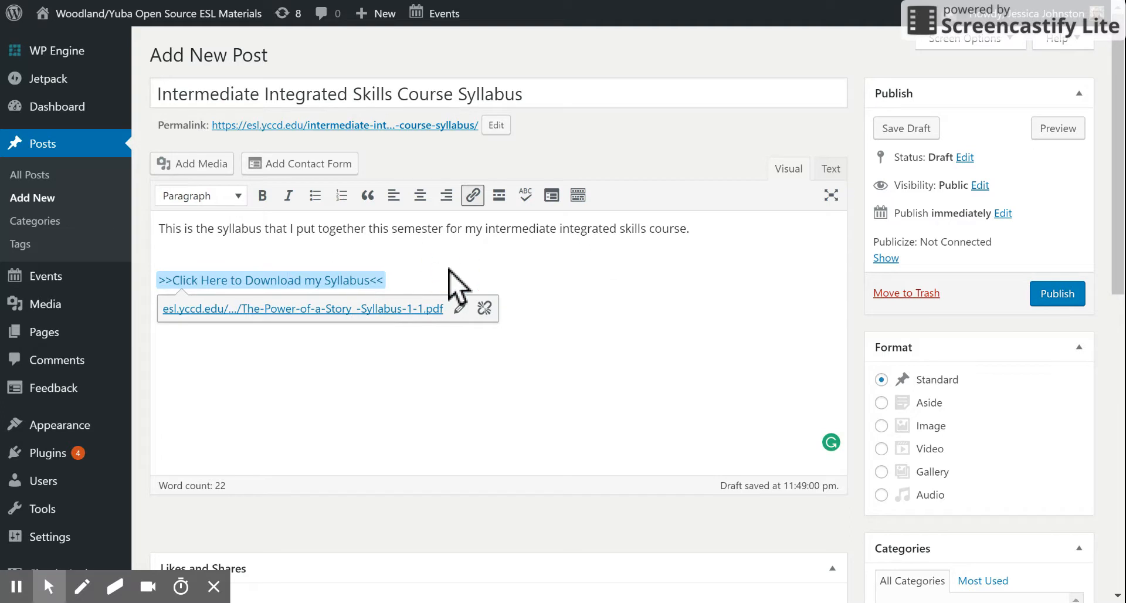
{"action": "left_click", "coordinate": [378, 232]}
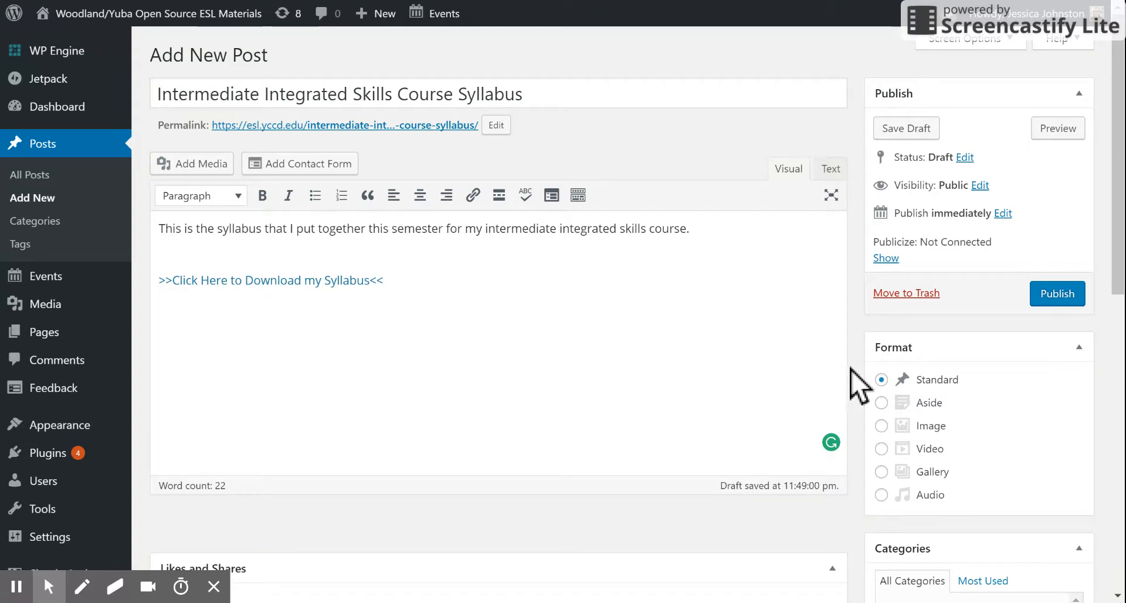
- Assign the post to the Syllabi Examples category and look through the other available categories
{"action": "scroll", "coordinate": [817, 384], "scroll_direction": "down", "scroll_amount": 3}
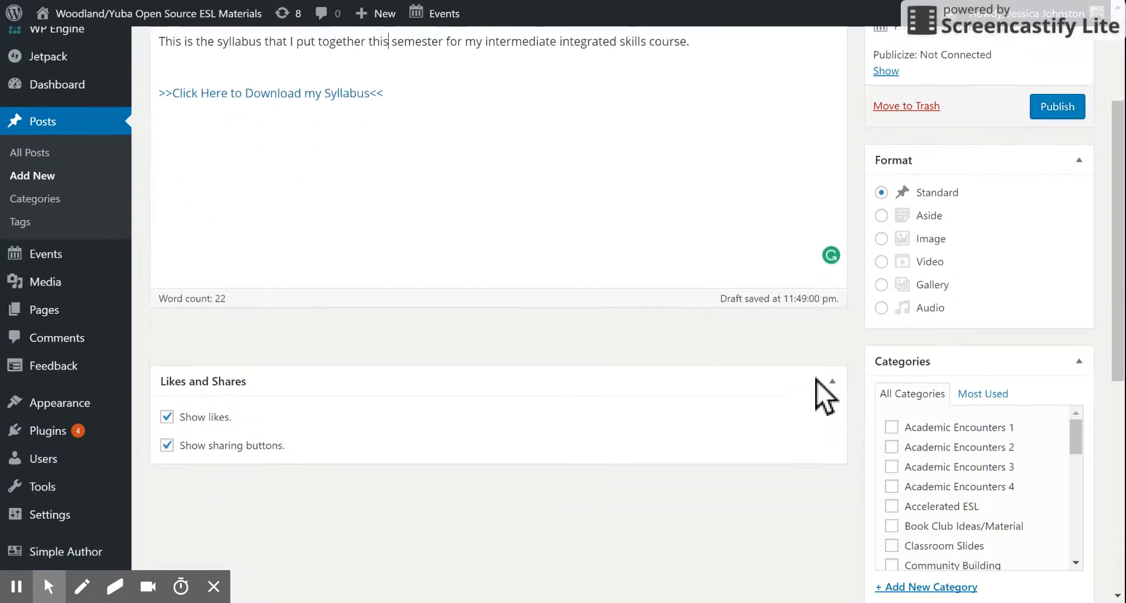
{"action": "scroll", "coordinate": [815, 358], "scroll_direction": "down", "scroll_amount": 3}
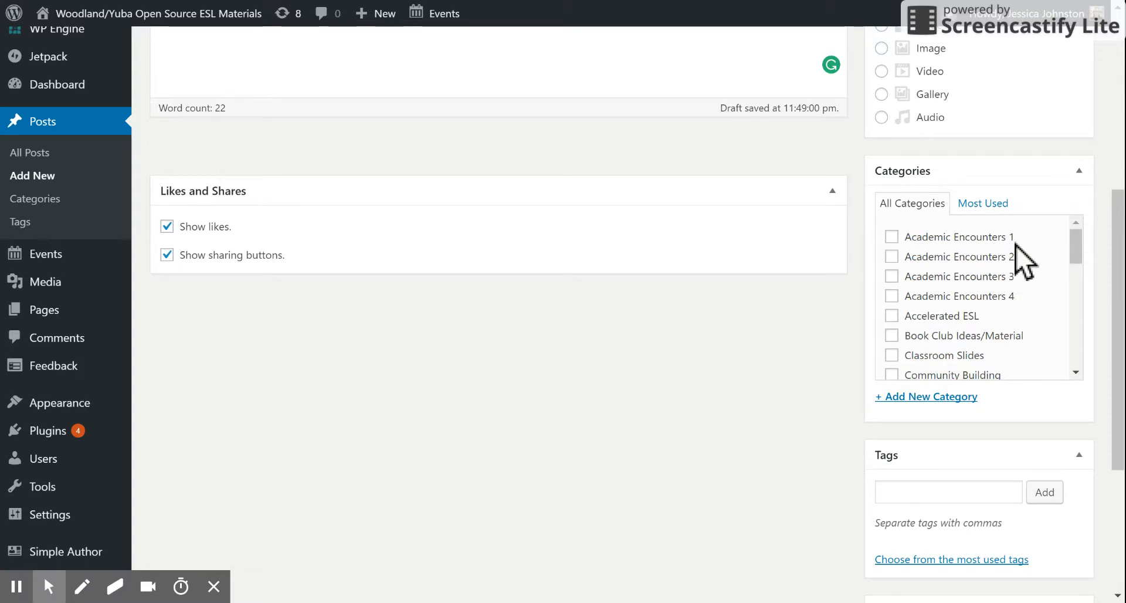
{"action": "left_click_drag", "start_coordinate": [1074, 240], "coordinate": [1075, 274]}
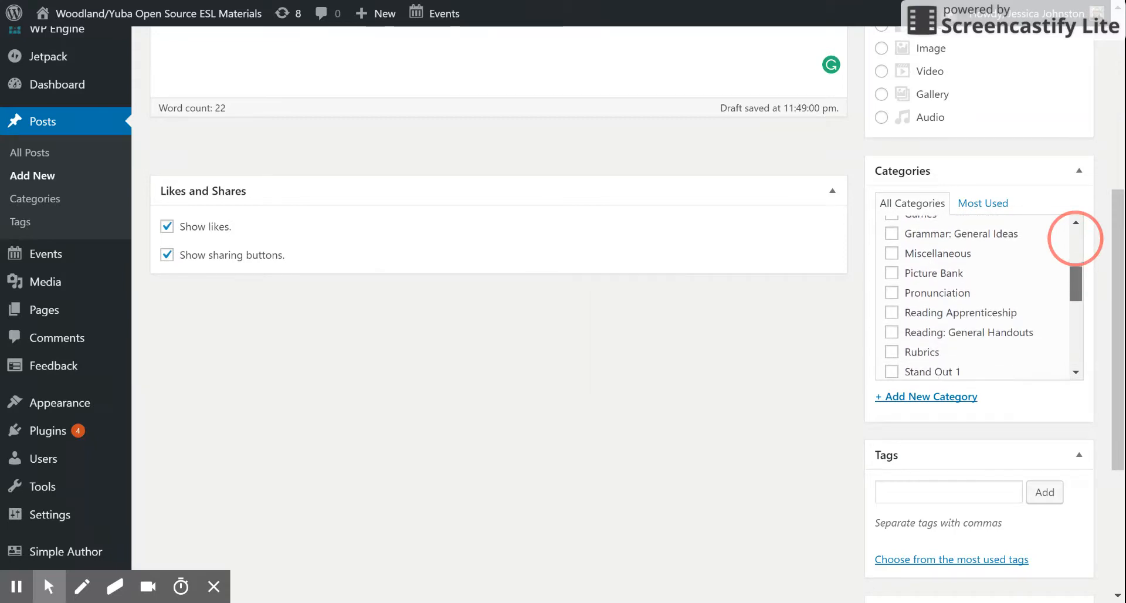
{"action": "scroll", "coordinate": [1074, 239], "scroll_direction": "up", "scroll_amount": 5}
{"action": "scroll", "coordinate": [1075, 239], "scroll_direction": "down", "scroll_amount": 10}
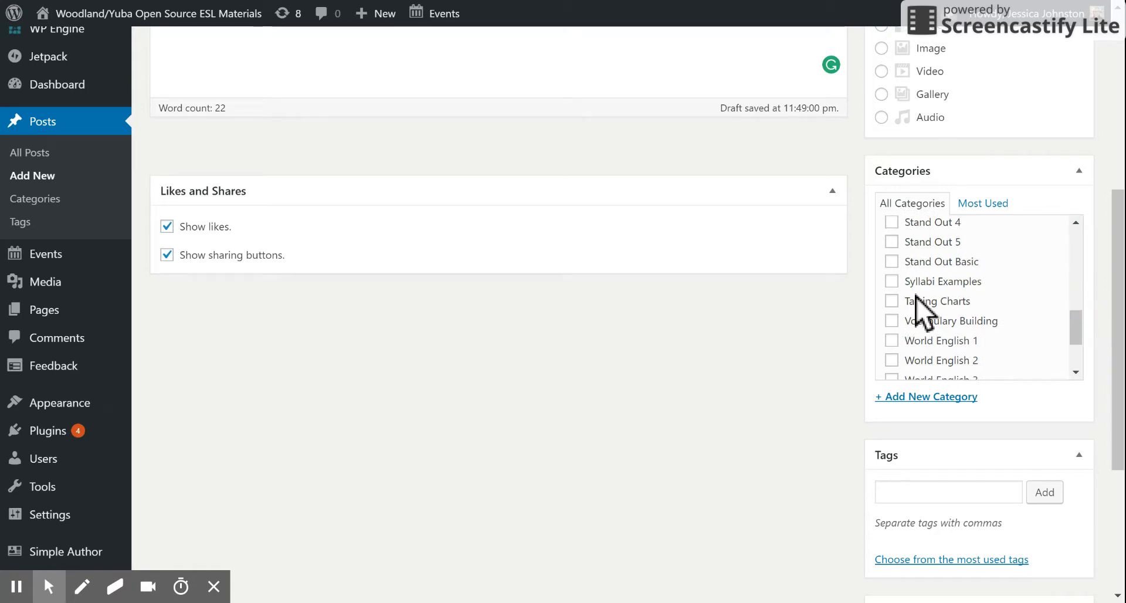
{"action": "left_click", "coordinate": [891, 281]}
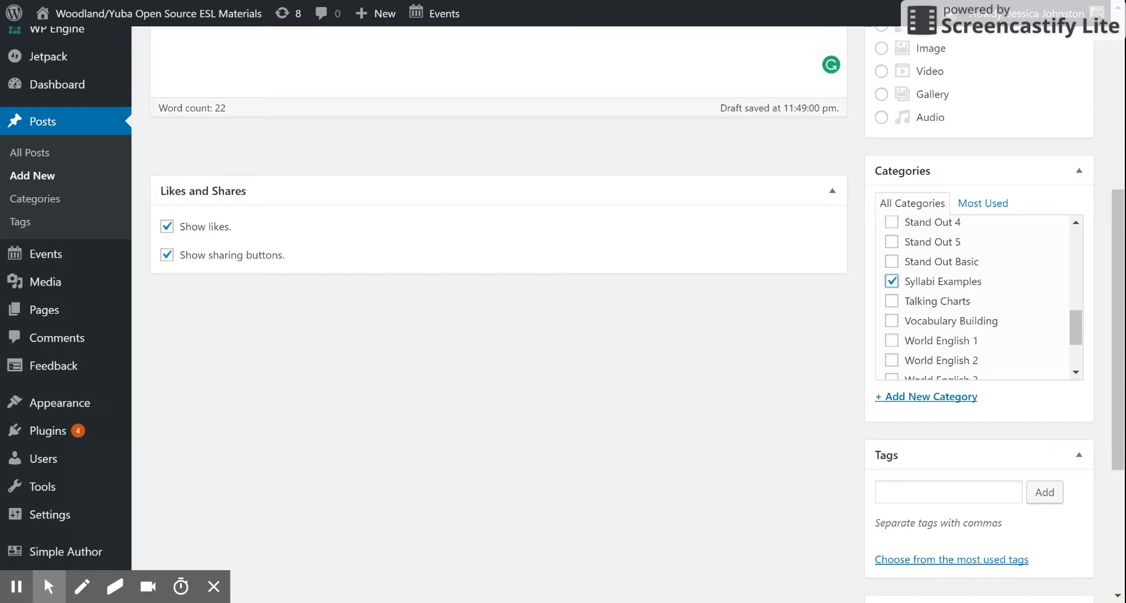
{"action": "mouse_move", "coordinate": [1075, 327]}
{"action": "left_mouse_down"}
{"action": "mouse_move", "coordinate": [1084, 348]}
{"action": "mouse_move", "coordinate": [1056, 265]}
{"action": "mouse_move", "coordinate": [1074, 265]}
{"action": "mouse_move", "coordinate": [1080, 337]}
{"action": "left_mouse_up"}
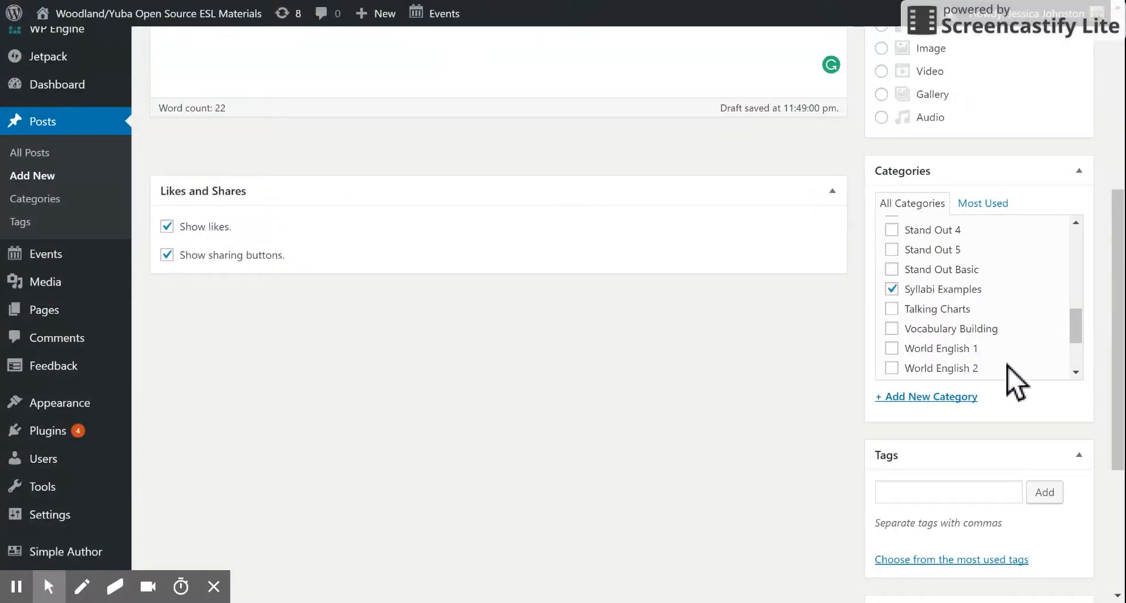
{"action": "left_click_drag", "start_coordinate": [1080, 331], "coordinate": [1056, 252]}
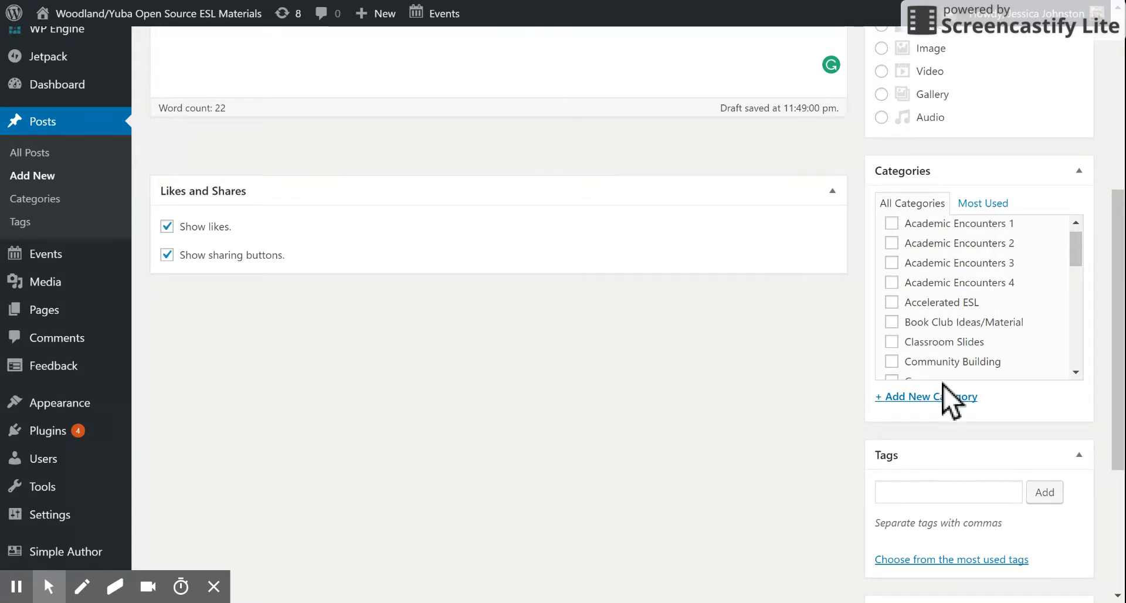
- Add the existing tag "Intermediate" to the post
{"action": "scroll", "coordinate": [950, 402], "scroll_direction": "down", "scroll_amount": 5}
{"action": "left_click", "coordinate": [913, 234]}
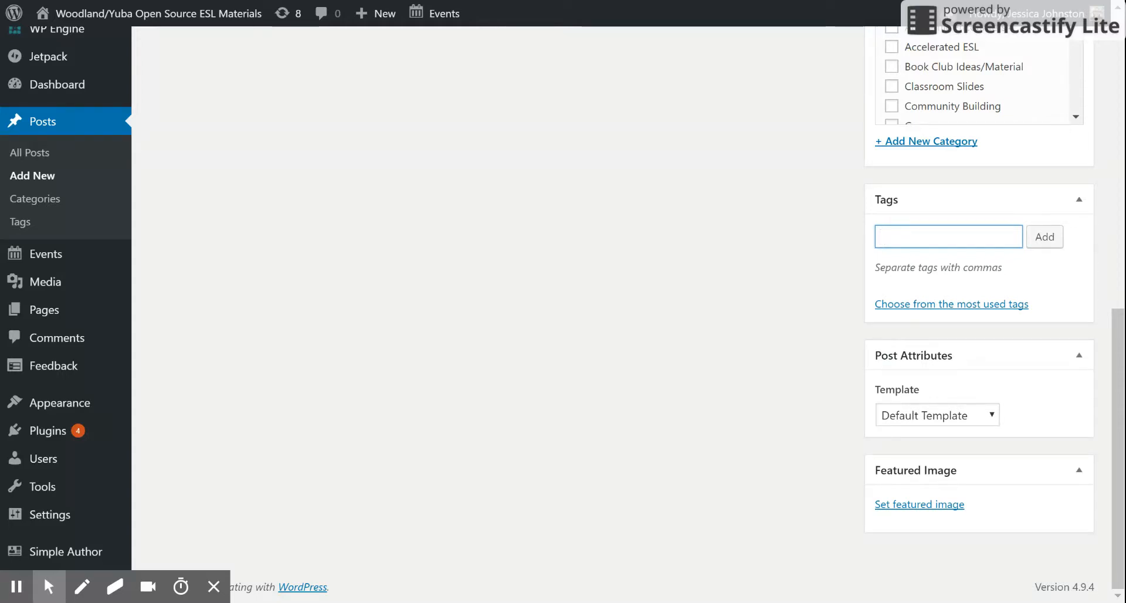
{"action": "type", "text": "ntermediate"}
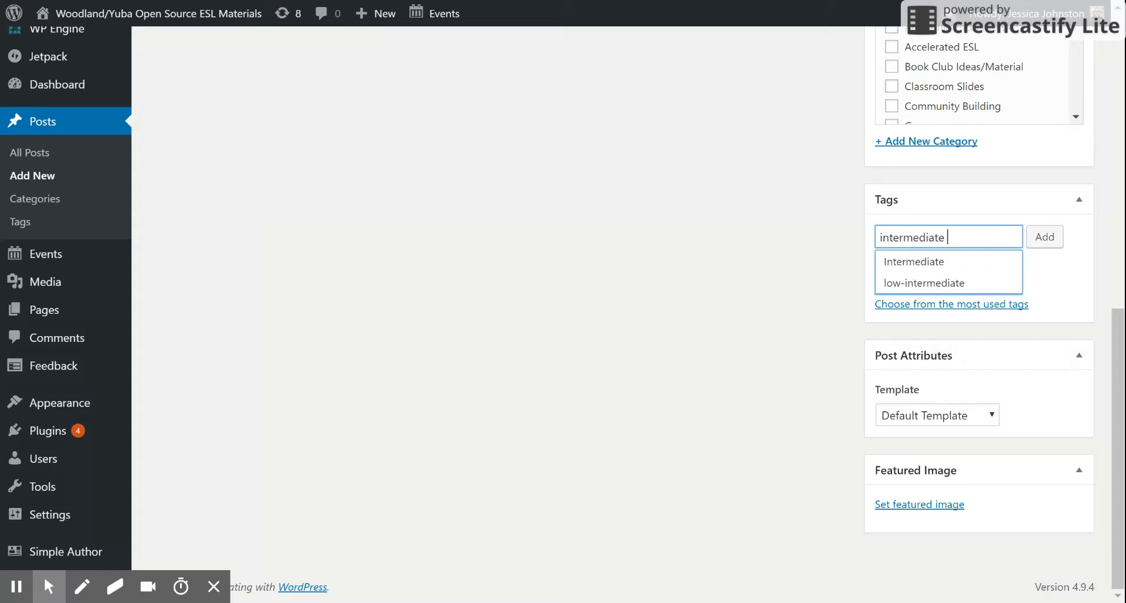
{"action": "key", "text": "BackSpace"}
{"action": "key", "text": "BackSpace"}
{"action": "key", "text": "BackSpace"}
{"action": "key", "text": "BackSpace"}
{"action": "key", "text": "BackSpace"}
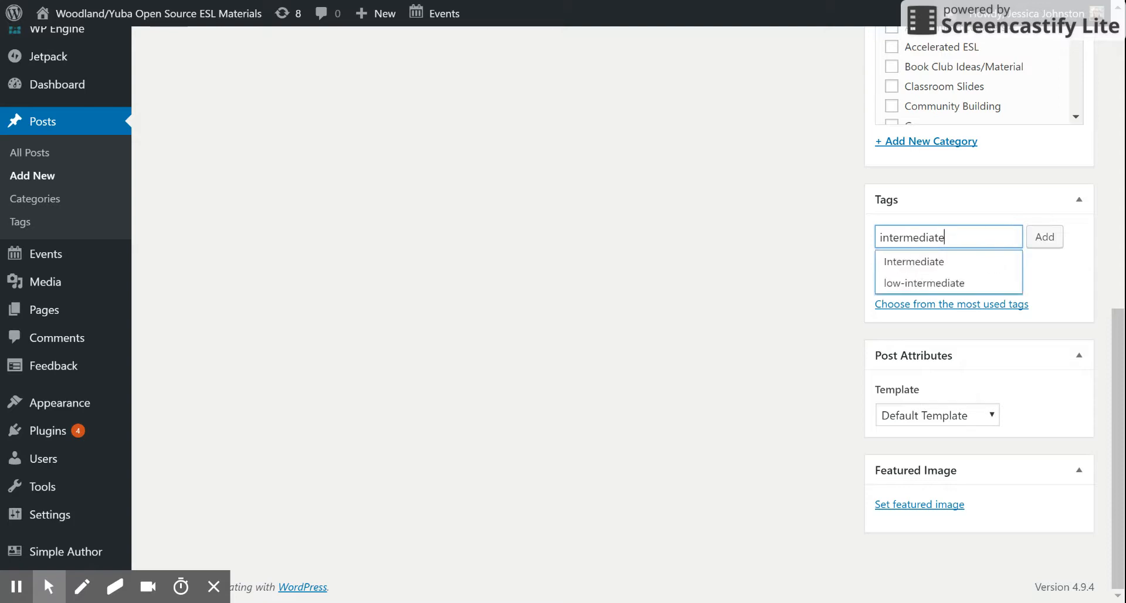
{"action": "left_click", "coordinate": [913, 266]}
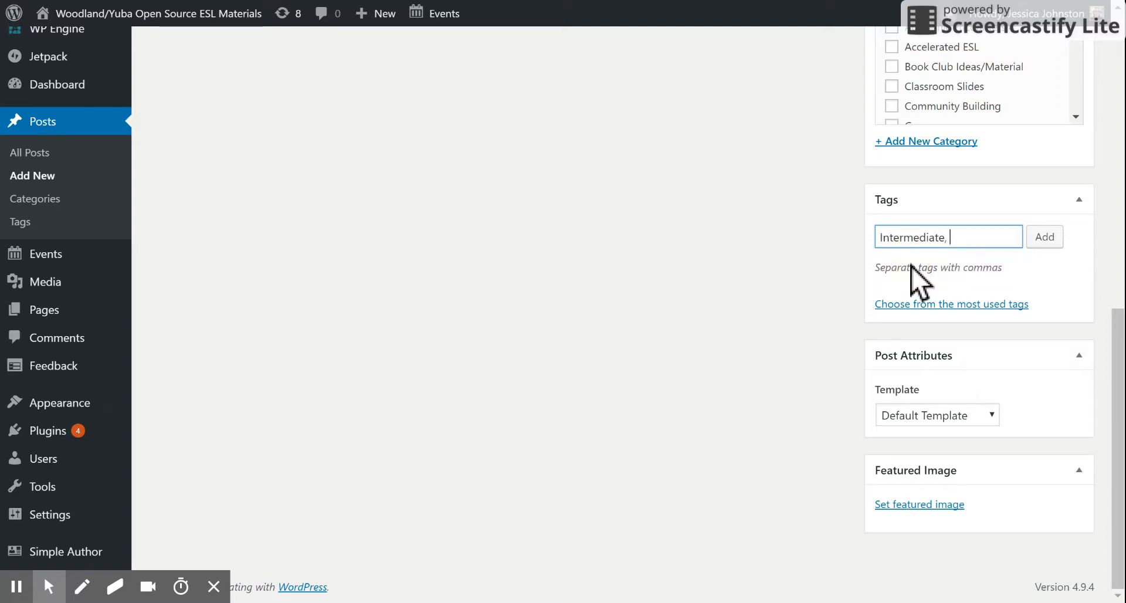
{"action": "left_click", "coordinate": [1039, 240]}
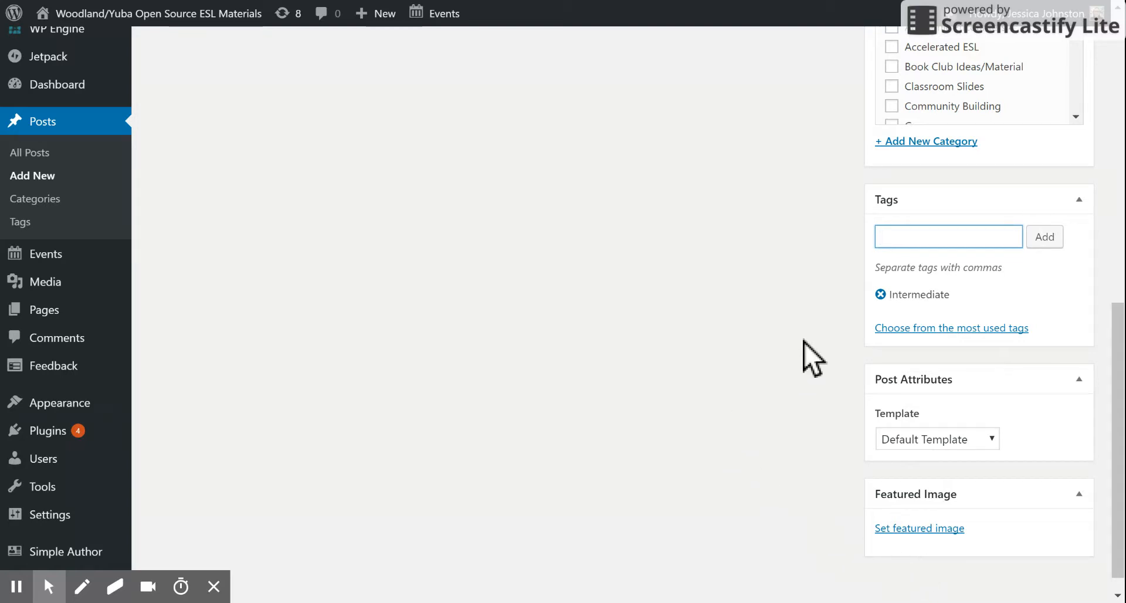
- Review the syllabus post's content, category list and tag, and publish the post
{"action": "scroll", "coordinate": [803, 340], "scroll_direction": "up", "scroll_amount": 9}
{"action": "scroll", "coordinate": [804, 341], "scroll_direction": "up", "scroll_amount": 2}
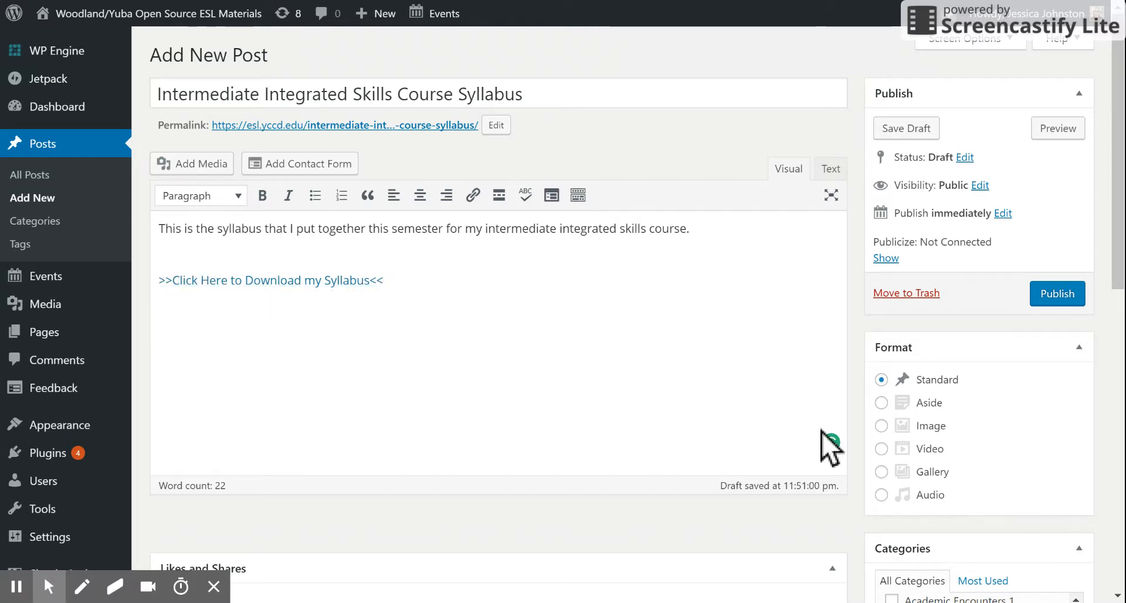
{"action": "scroll", "coordinate": [822, 431], "scroll_direction": "down", "scroll_amount": 3}
{"action": "scroll", "coordinate": [822, 432], "scroll_direction": "down", "scroll_amount": 1}
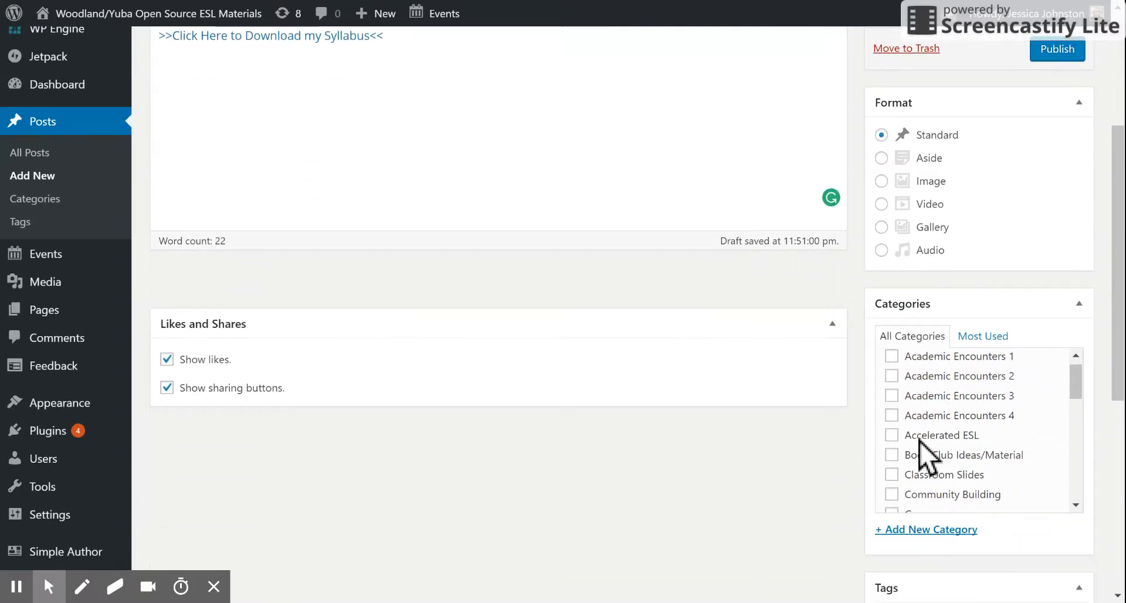
{"action": "scroll", "coordinate": [920, 442], "scroll_direction": "down", "scroll_amount": 3}
{"action": "scroll", "coordinate": [880, 533], "scroll_direction": "down", "scroll_amount": 2}
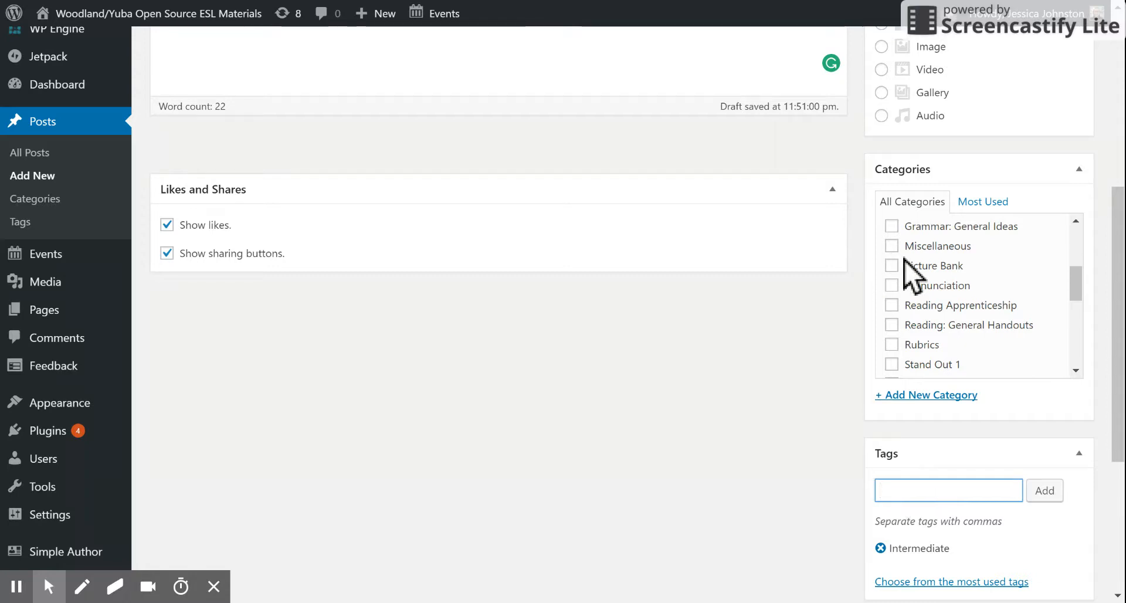
{"action": "scroll", "coordinate": [905, 260], "scroll_direction": "up", "scroll_amount": 3}
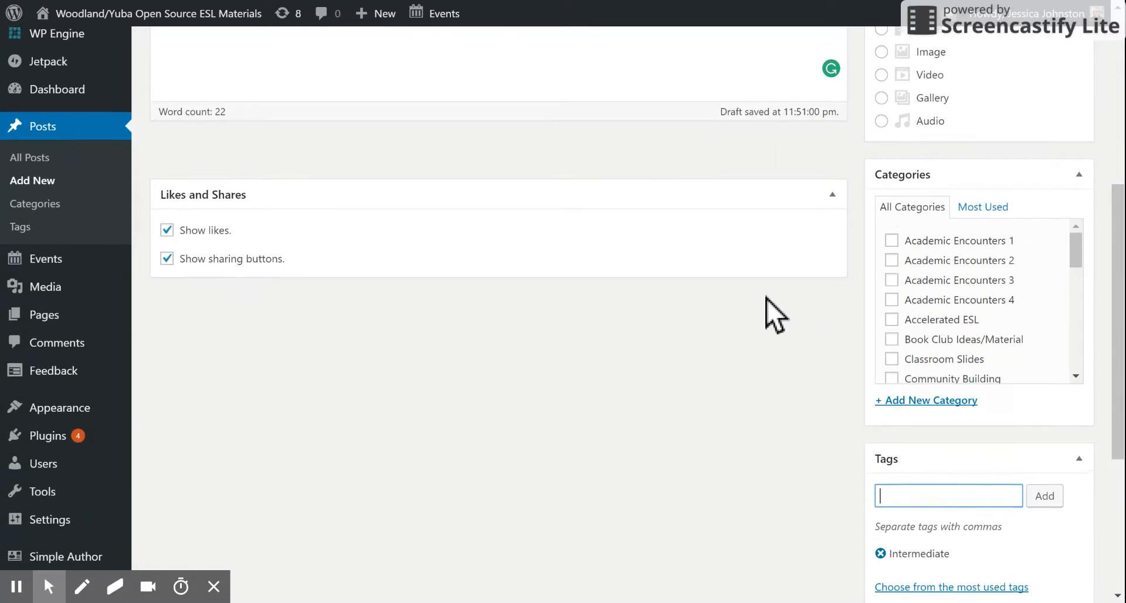
{"action": "scroll", "coordinate": [767, 299], "scroll_direction": "up", "scroll_amount": 6}
{"action": "left_click", "coordinate": [1072, 295]}
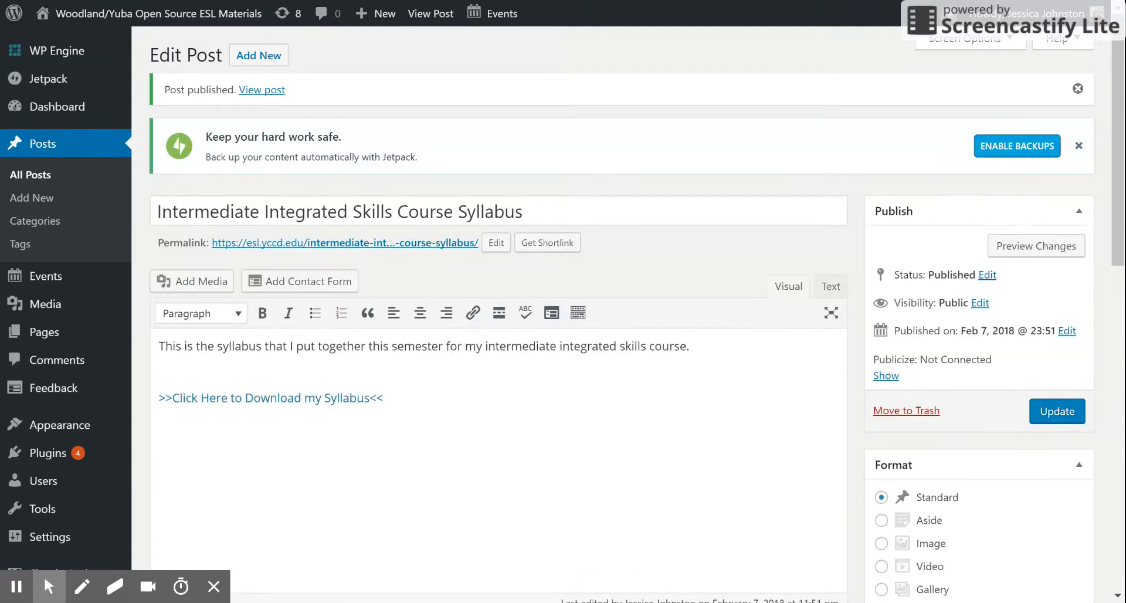
- Visit the public site and open the Intermediate Integrated Skills Course Syllabus post listed under Syllabi Examples
{"action": "mouse_move", "coordinate": [143, 14]}
{"action": "left_click", "coordinate": [66, 42]}
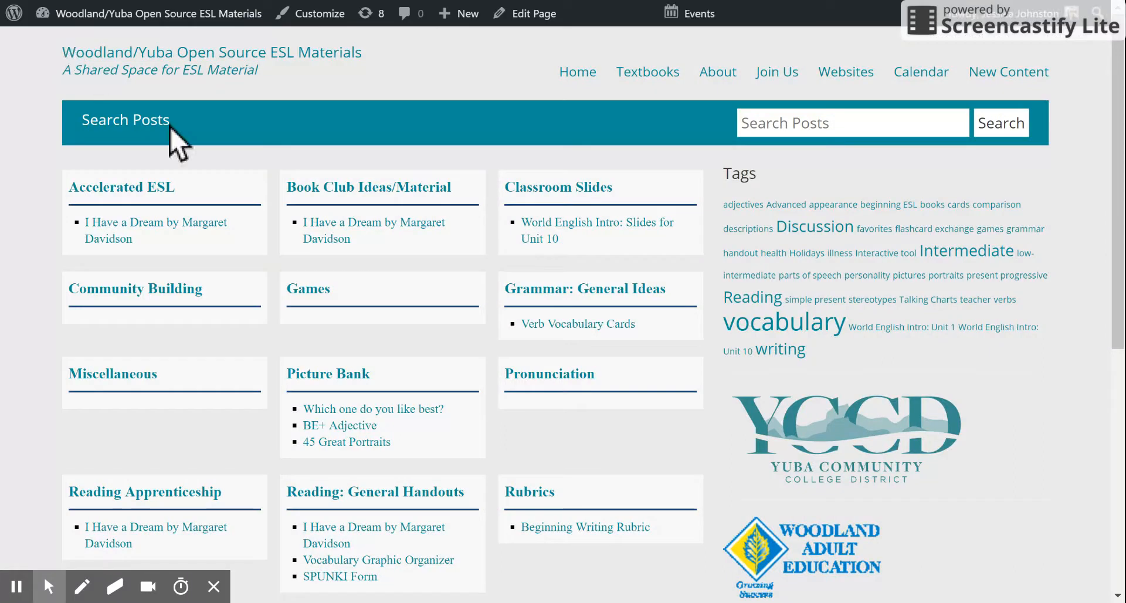
{"action": "scroll", "coordinate": [302, 354], "scroll_direction": "down", "scroll_amount": 7}
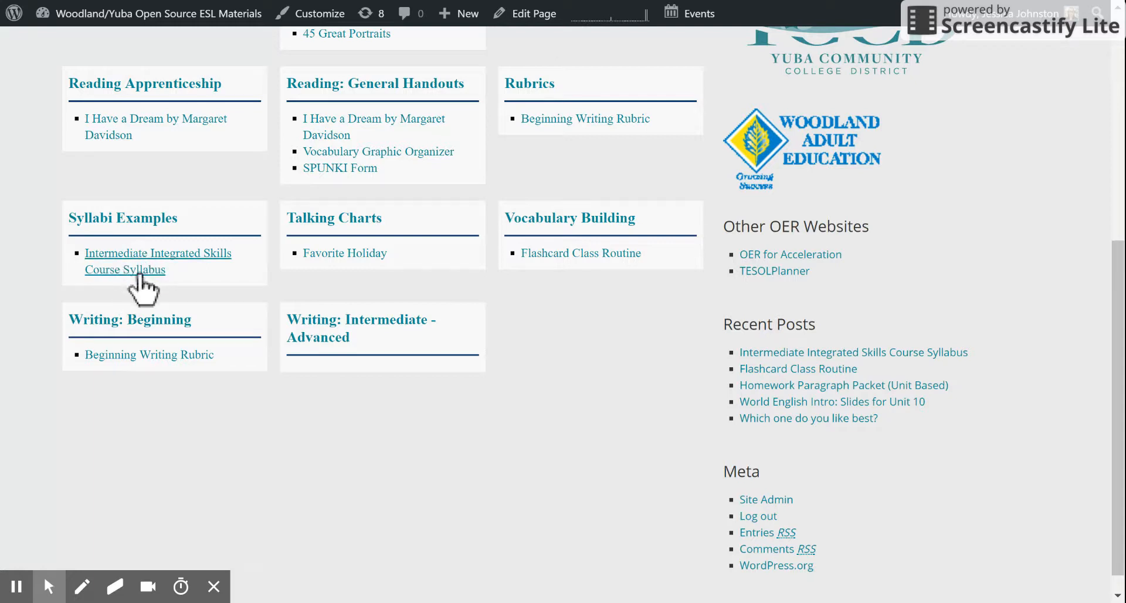
{"action": "left_click", "coordinate": [141, 252]}
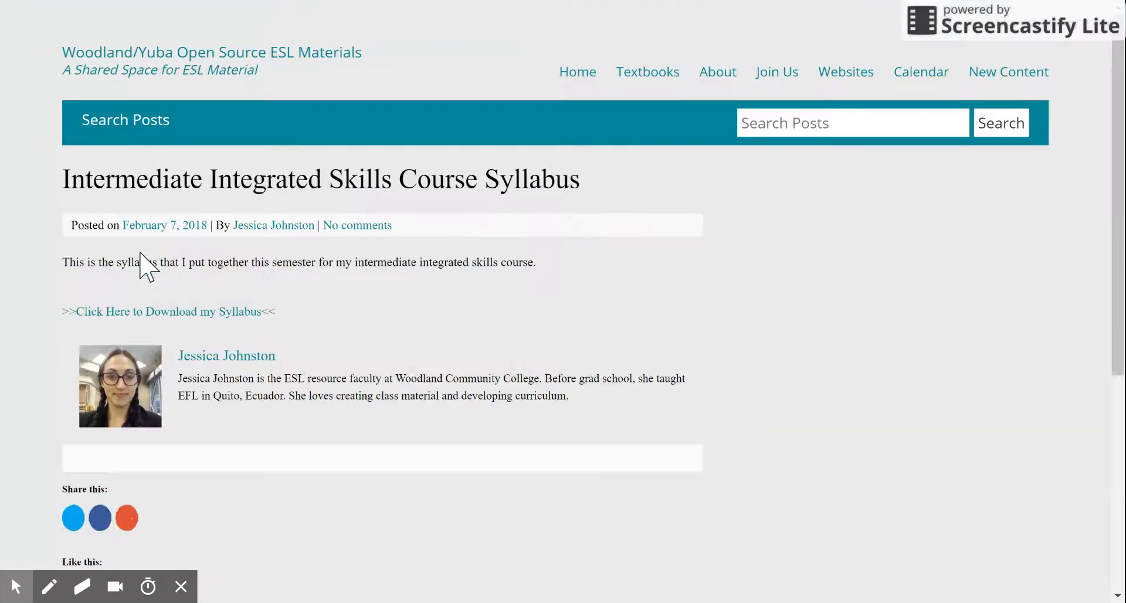